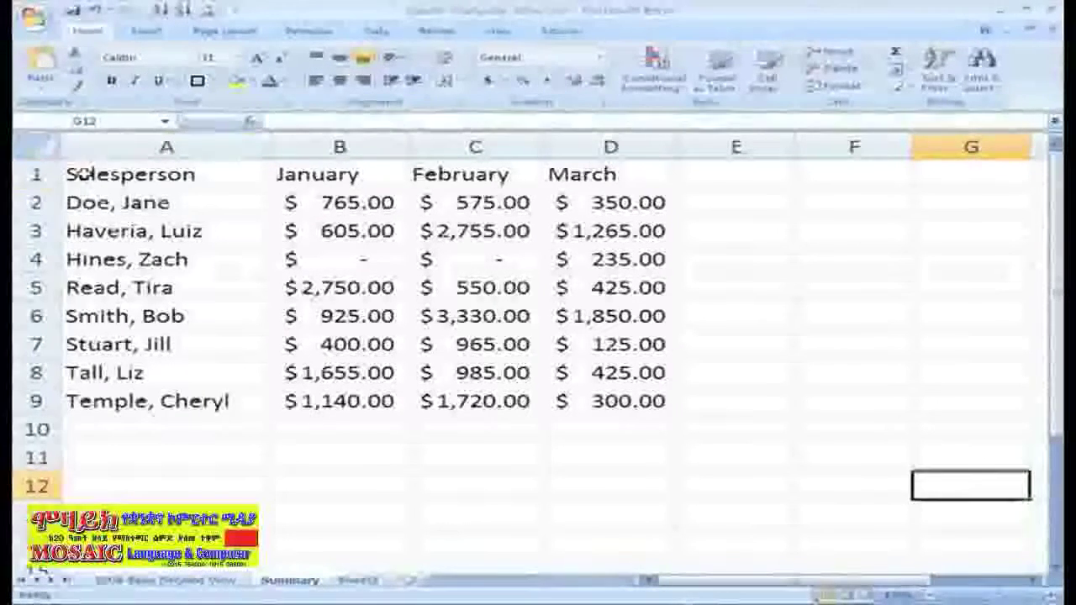
Step: Insert a 2-D clustered column chart from the salesperson and January–March sales data in A1:D9
left_click_drag(86, 174, 593, 391)
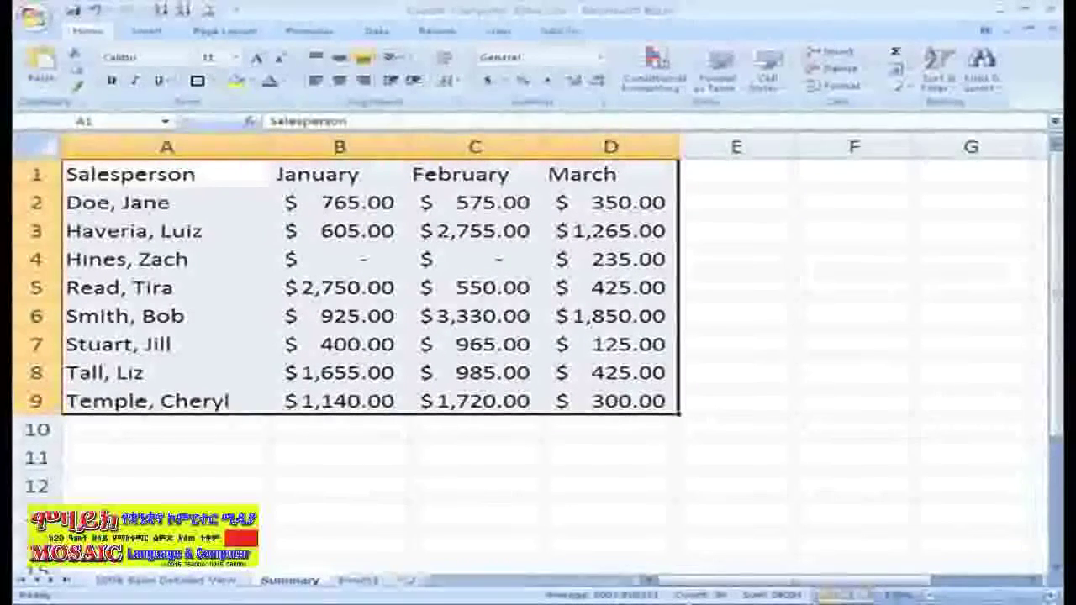
left_click(145, 32)
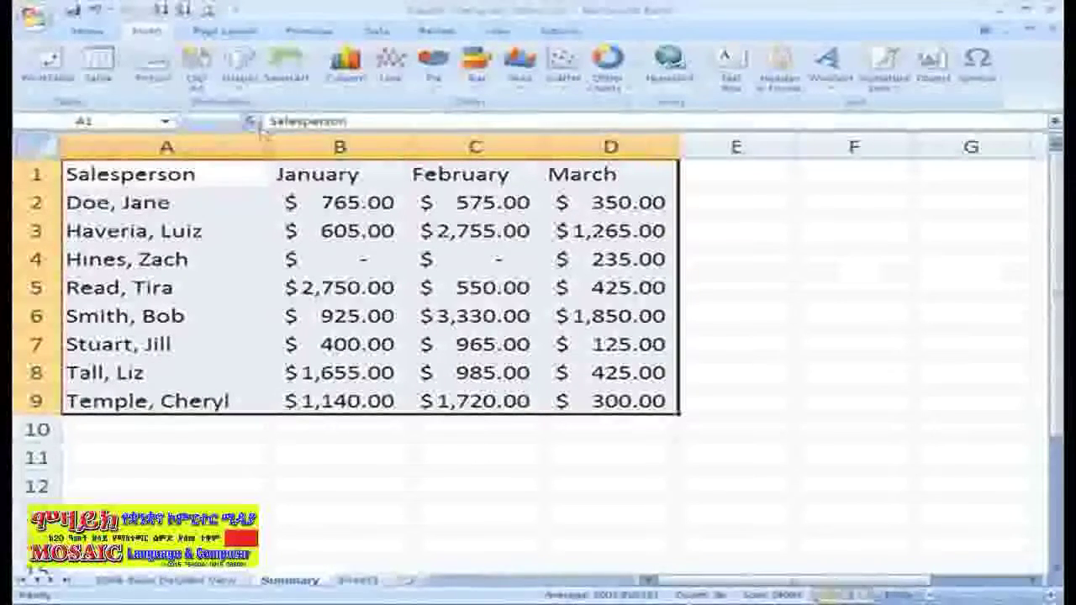
left_click(344, 90)
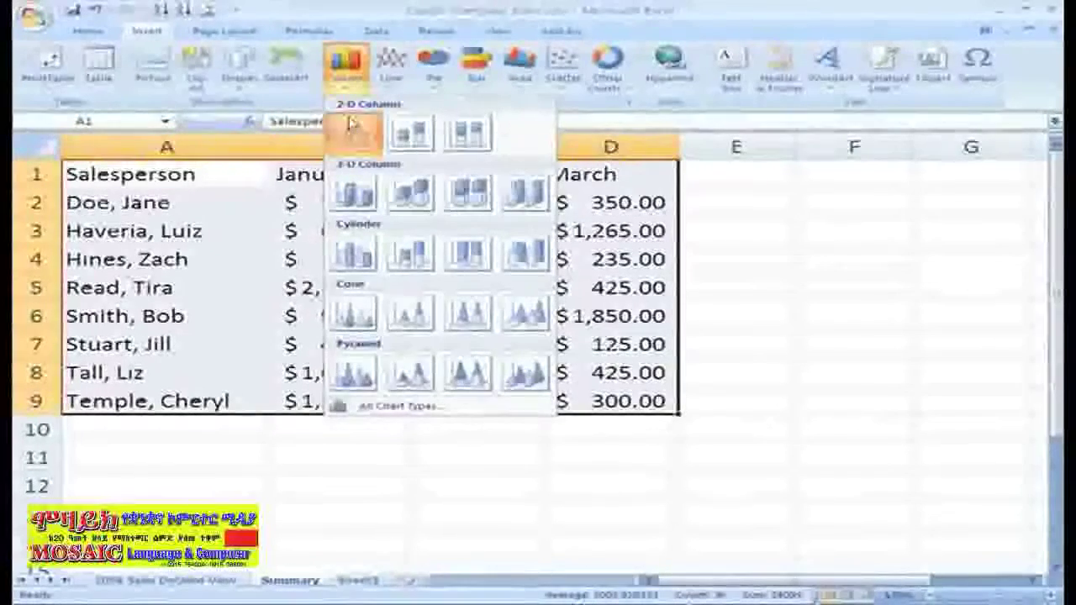
left_click(352, 124)
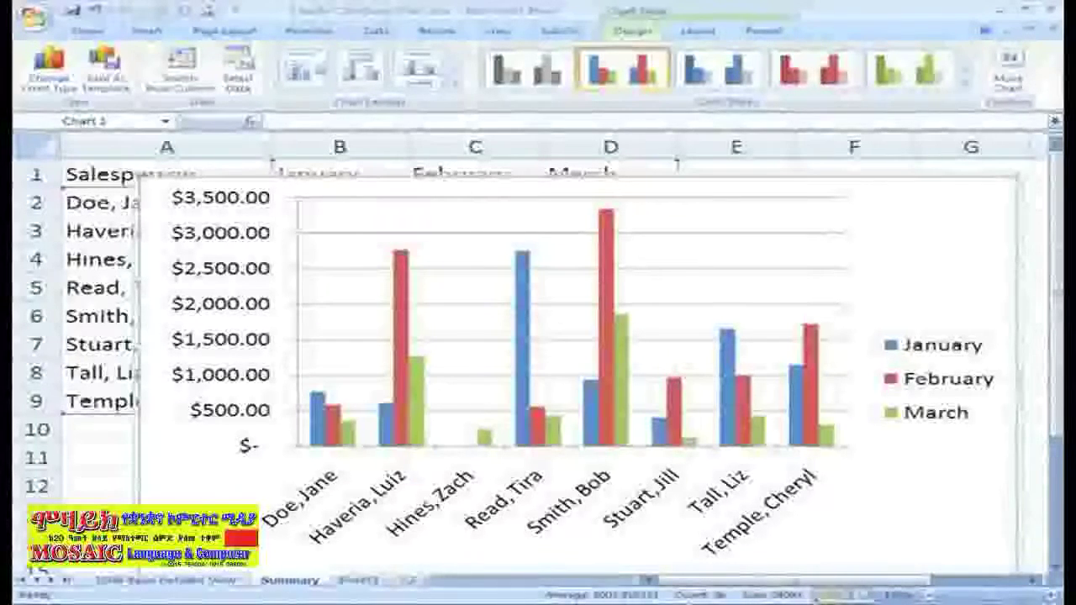
Step: Change the chart to a 3-D clustered column and switch rows and columns so the salespeople run along the horizontal axis
left_click(50, 71)
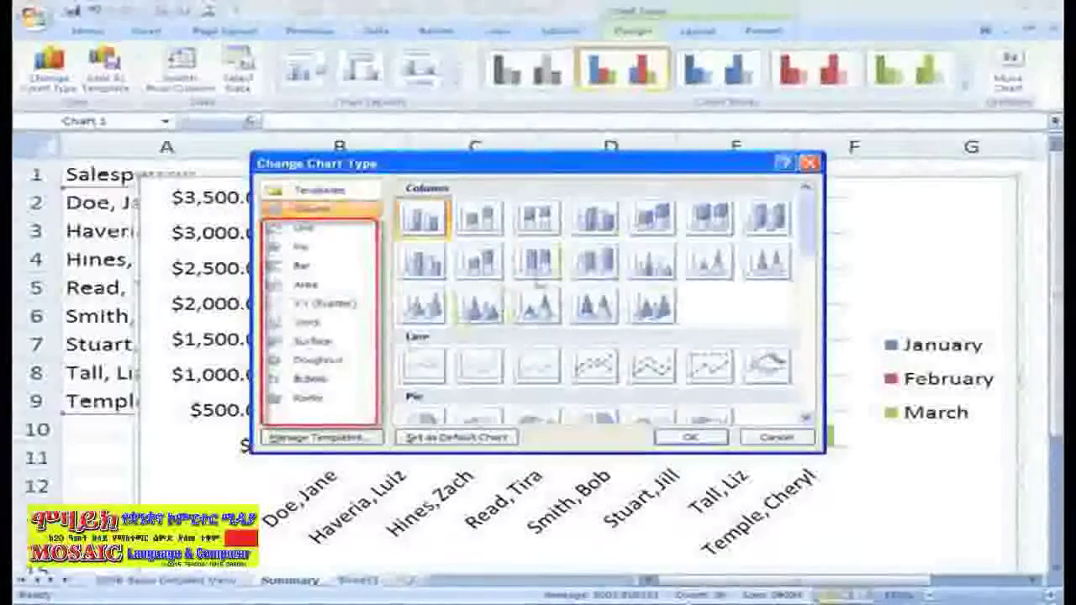
left_click(600, 229)
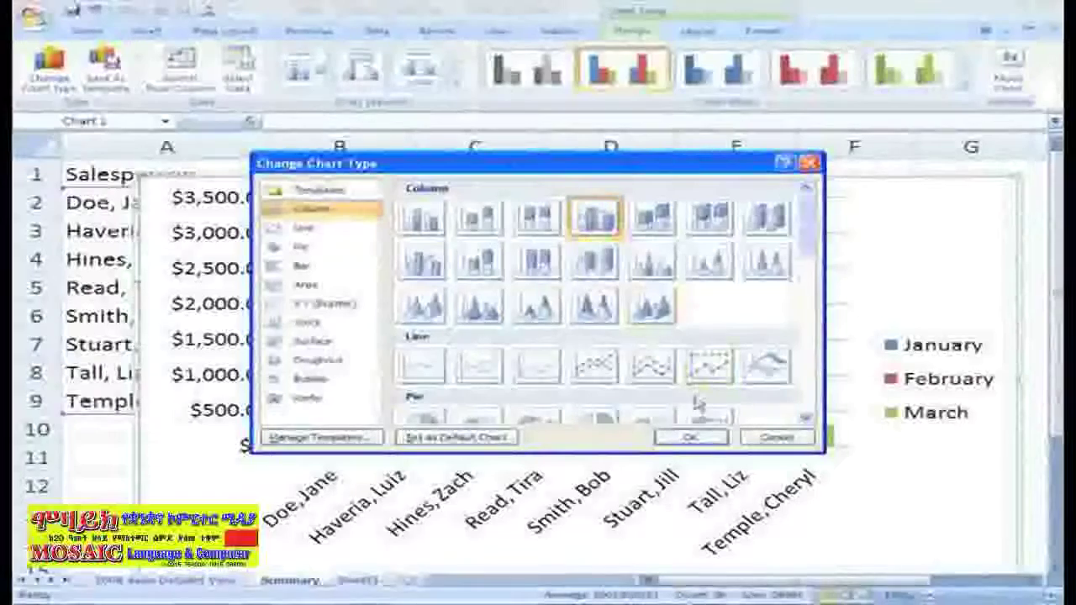
left_click(693, 439)
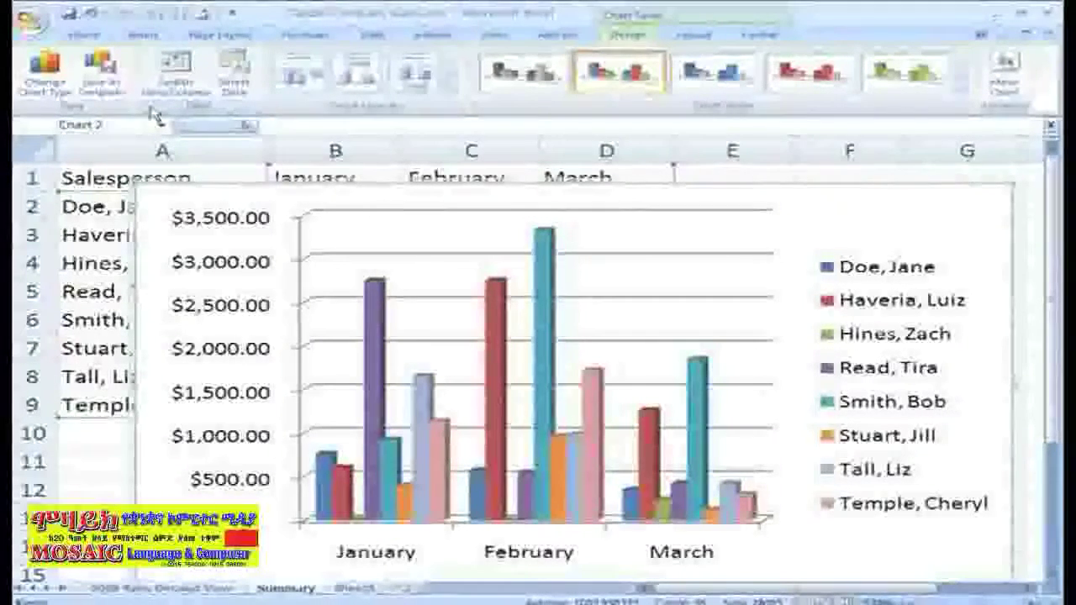
left_click(184, 72)
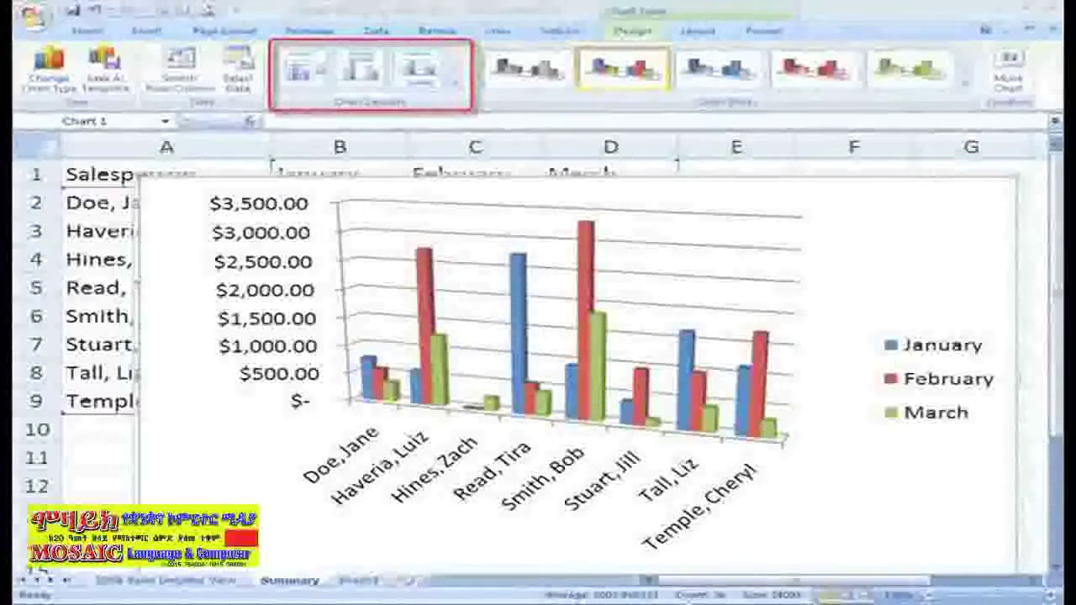
Step: Try Layout 1 and Layout 2 on the chart
left_click(458, 87)
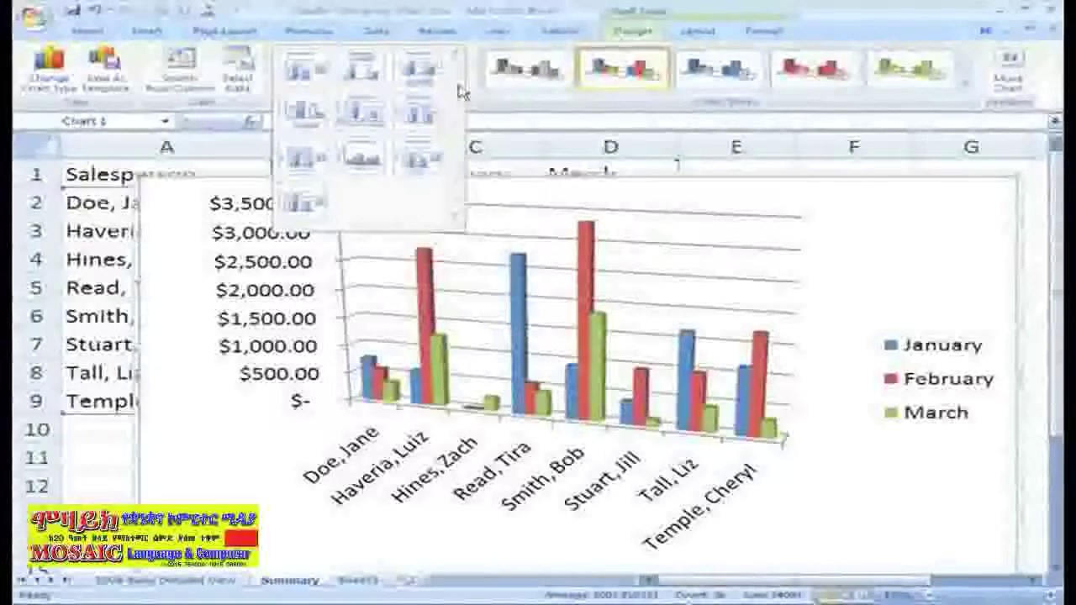
left_click(298, 70)
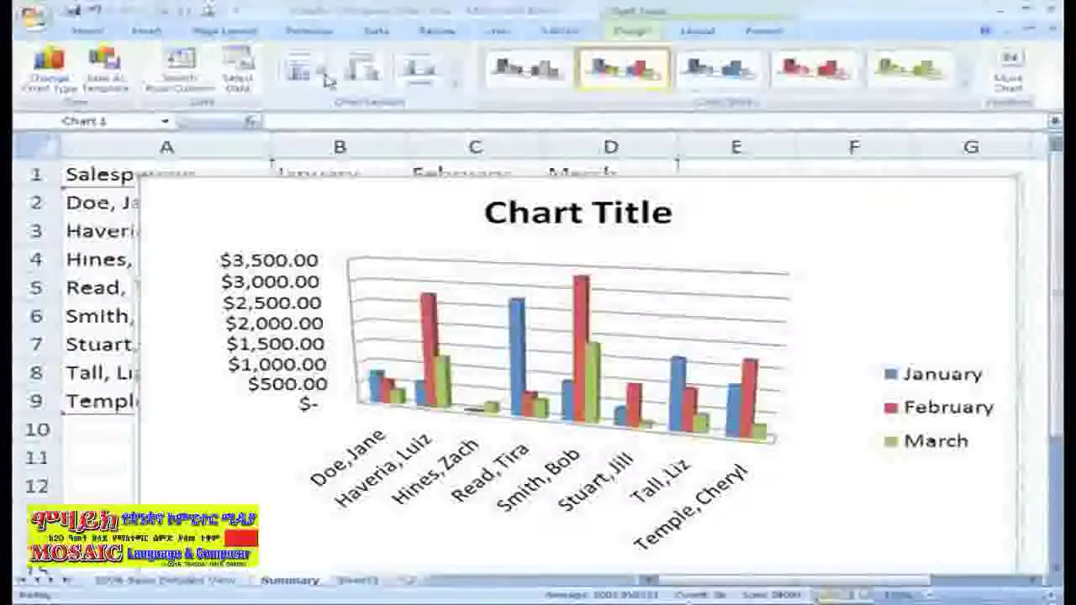
left_click(454, 86)
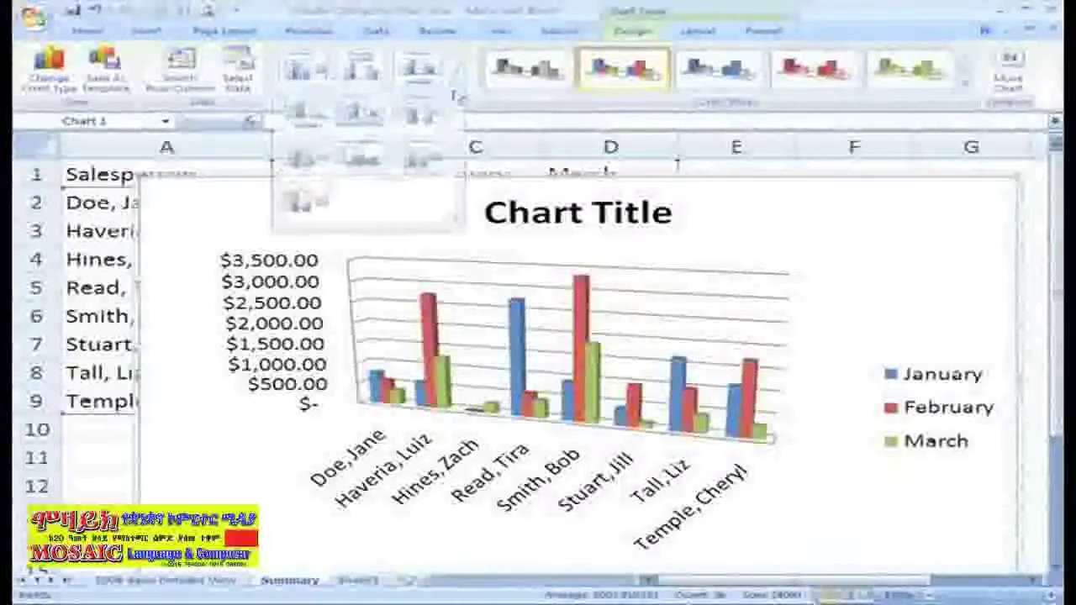
left_click(376, 82)
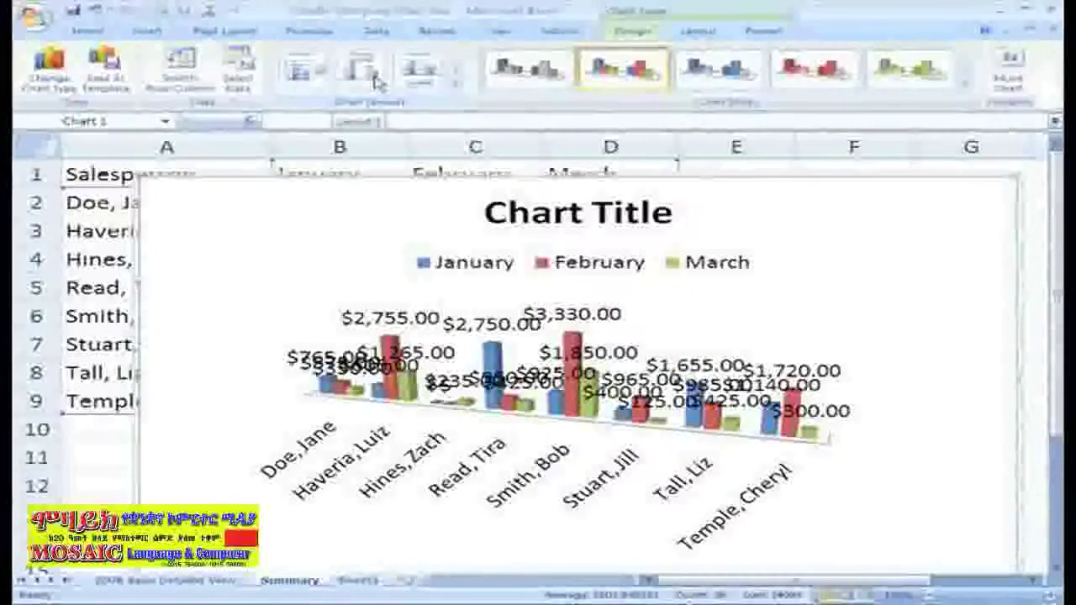
Step: Apply the chart layout with a title, both axis titles and a side legend, and set the chart title to "1st Quarter 2008 Sales"
left_click(455, 82)
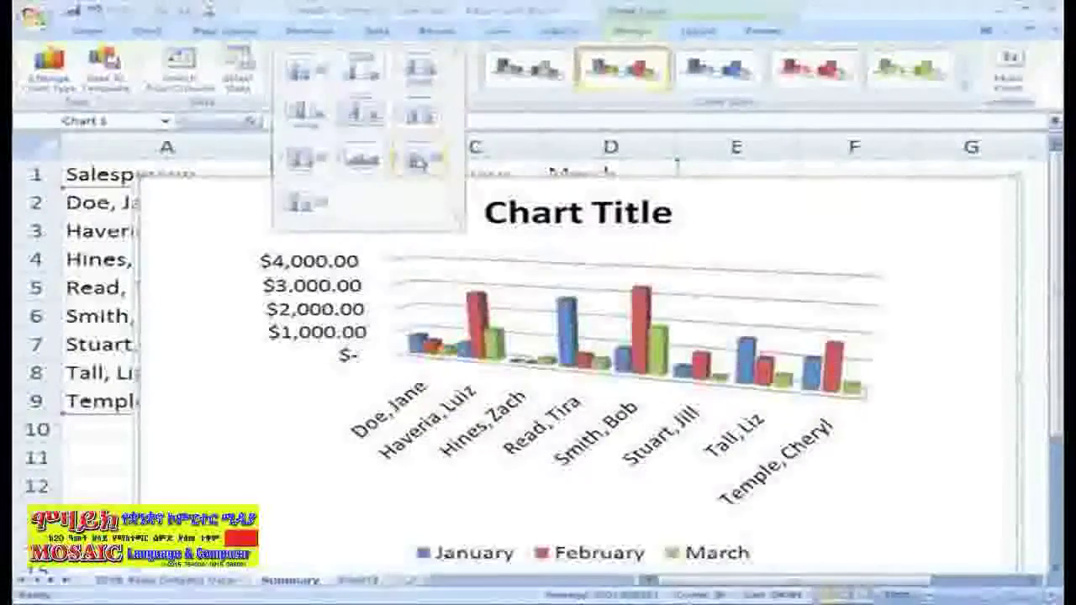
left_click(415, 152)
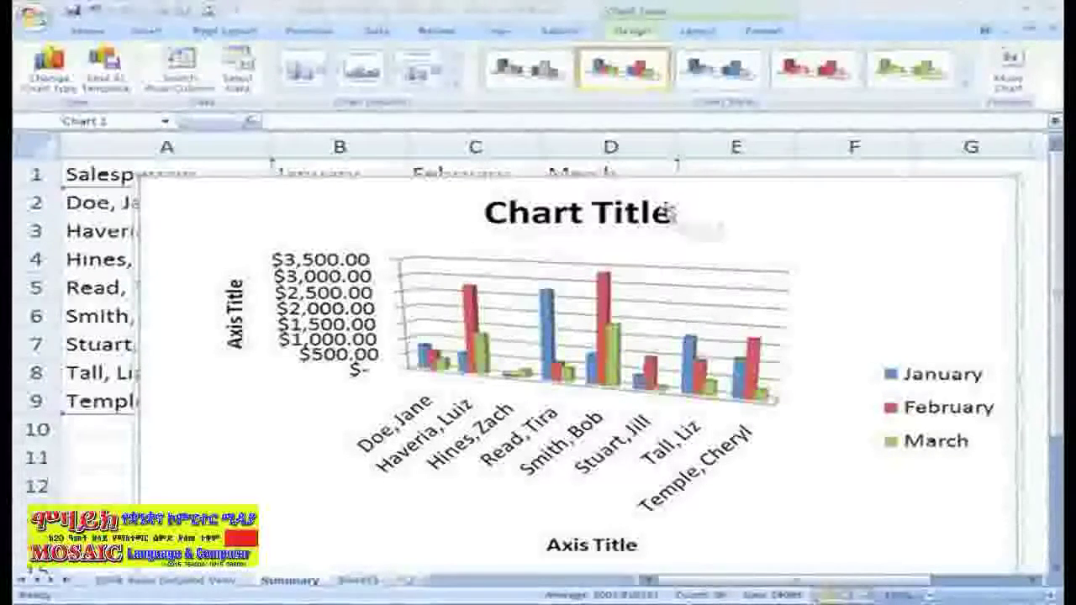
left_click(668, 214)
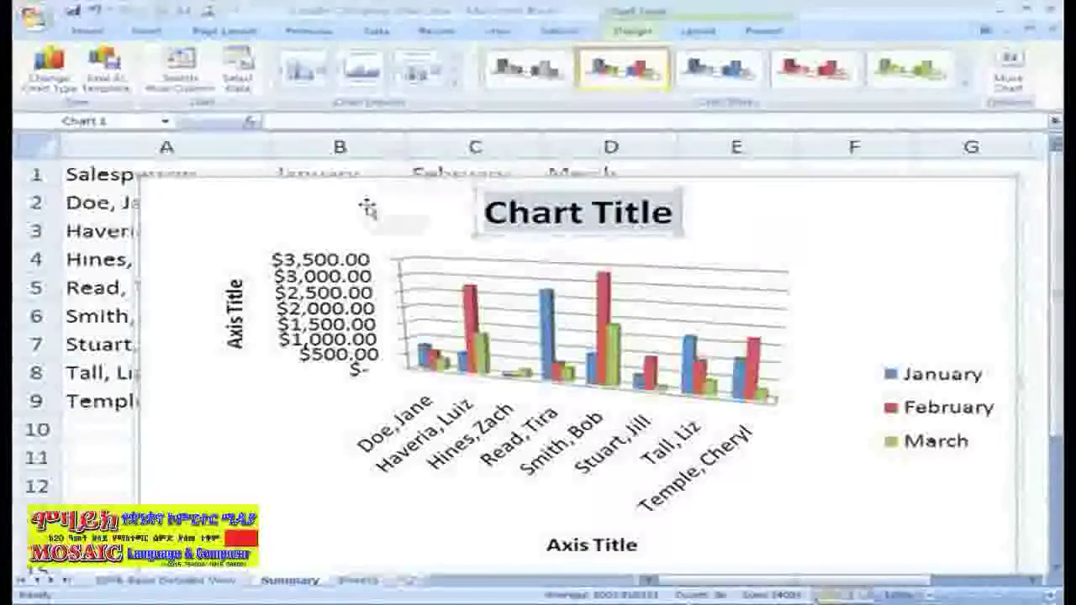
type("1st")
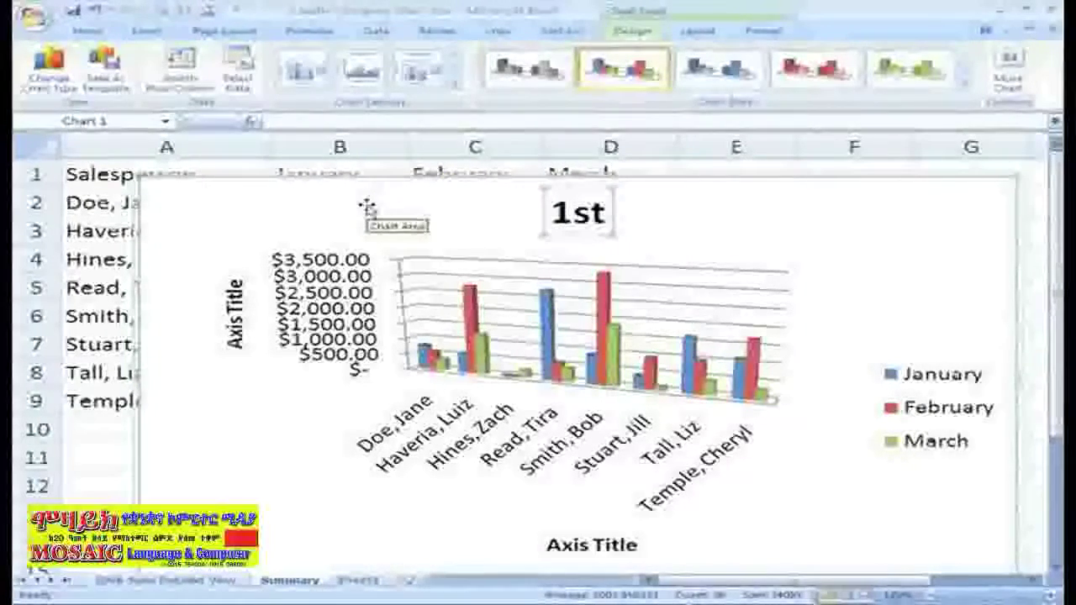
type(" Quar")
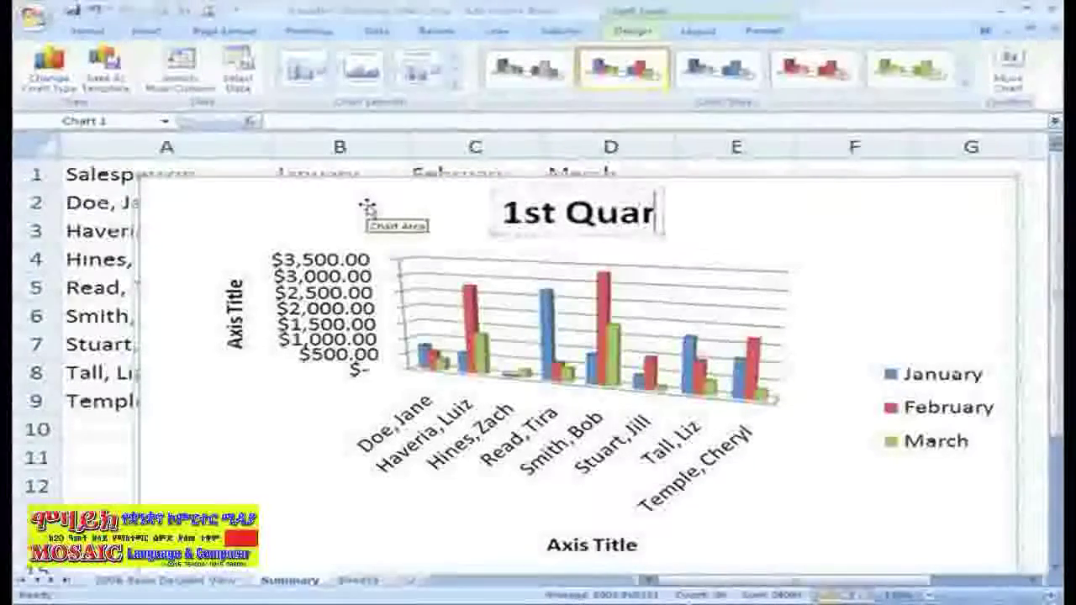
type("ter 200")
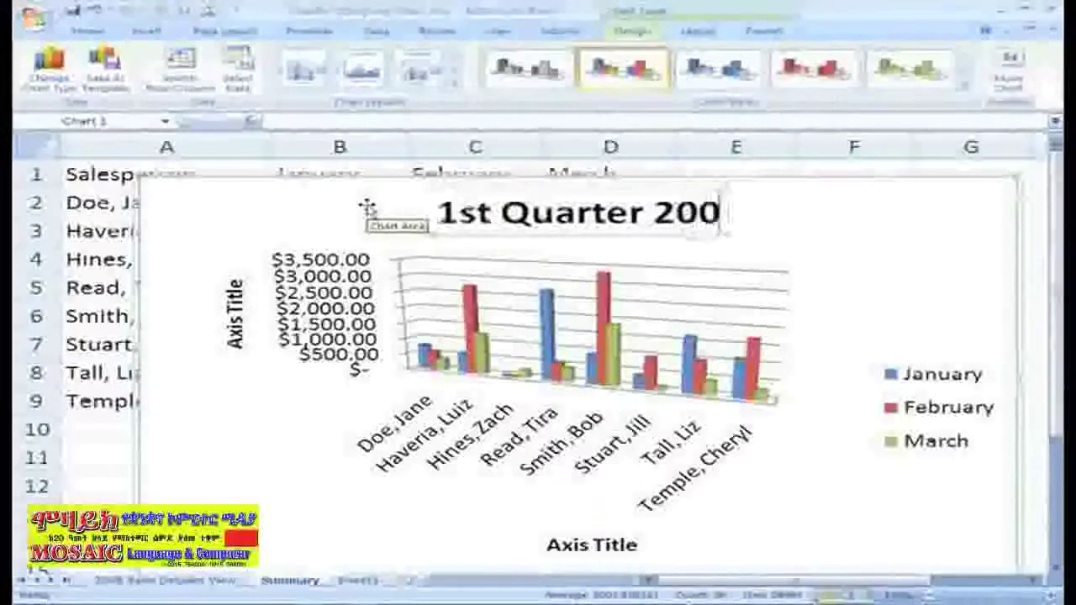
type("8 Sales")
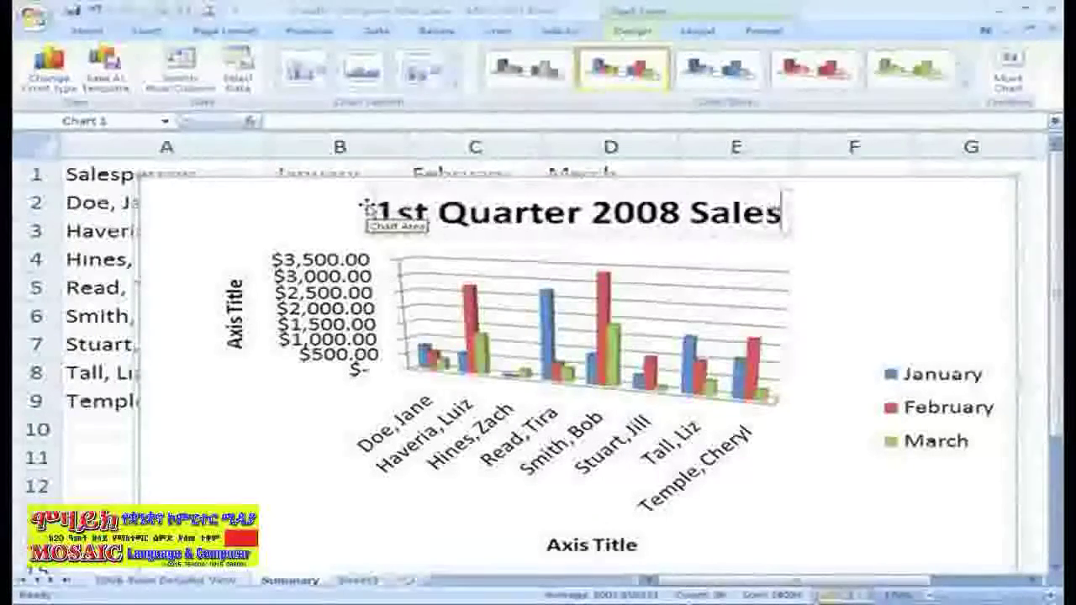
Step: Set the vertical axis title to "Sales Amount" and the horizontal axis title to "Salespeople"
left_click(236, 282)
type("Sales")
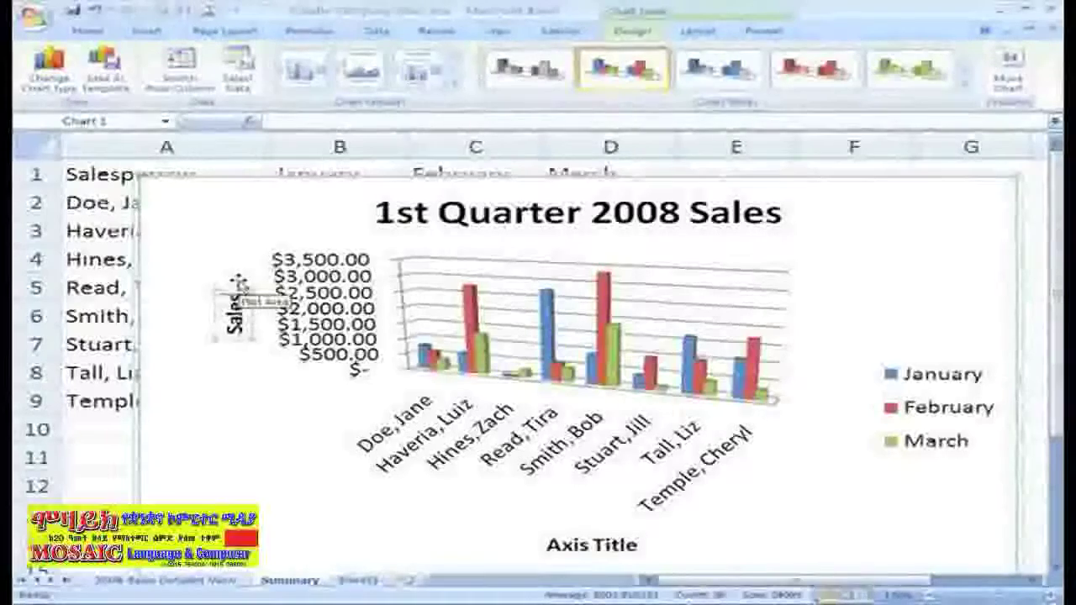
type(" Amount")
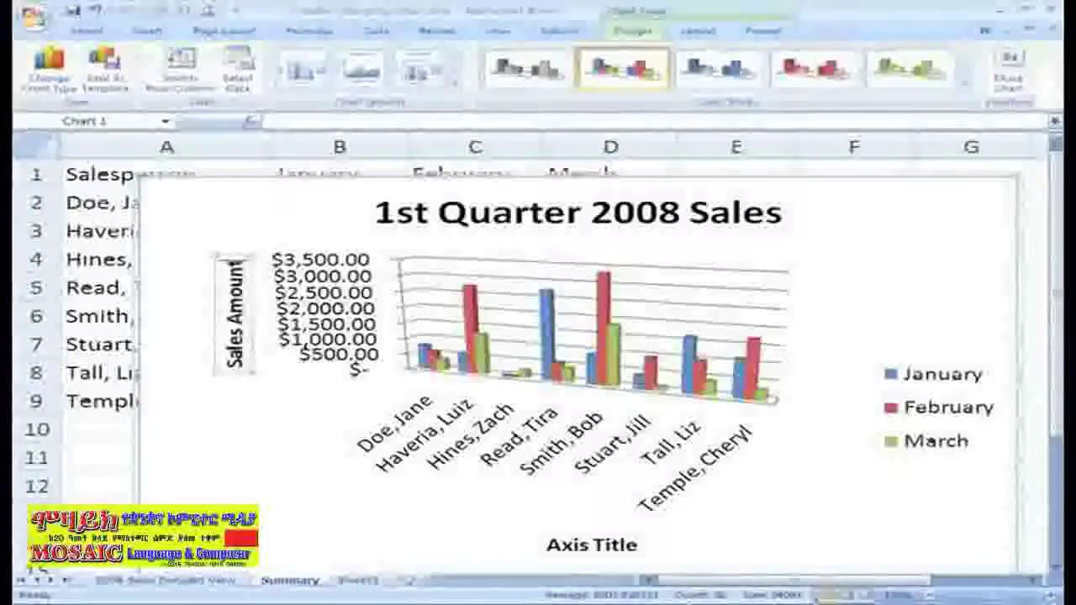
left_click(630, 538)
type("Sales")
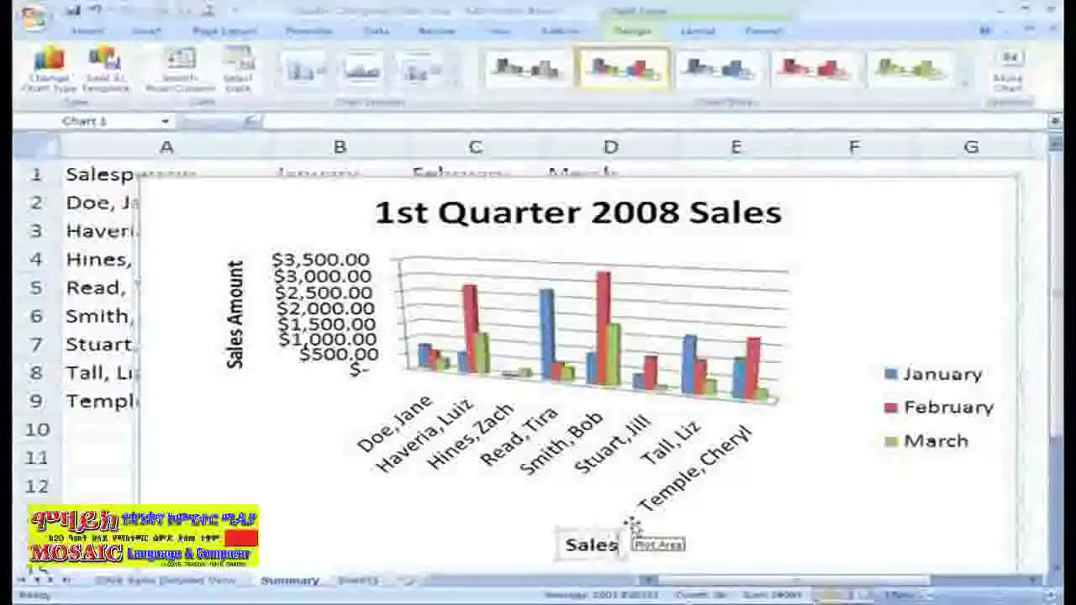
type("people")
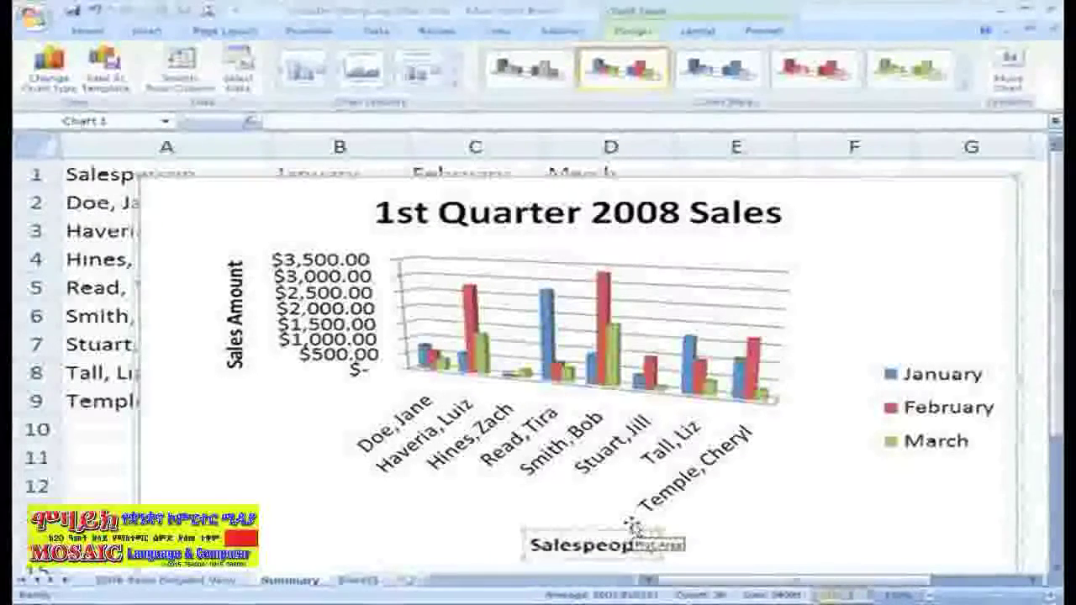
left_click(772, 551)
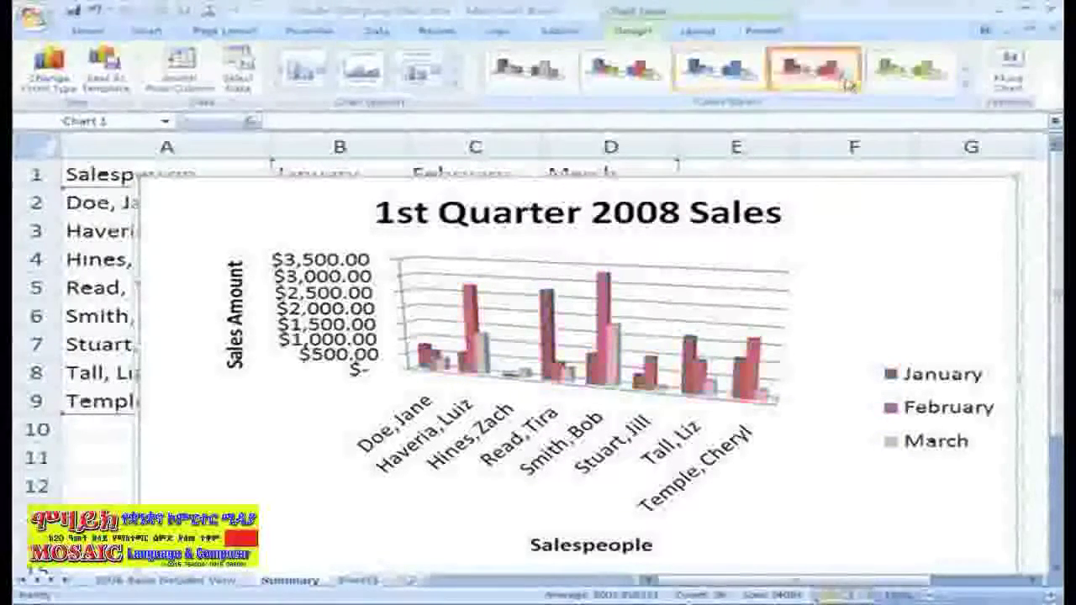
Step: Apply the multicolour blue, red and green chart style and move the chart to a new sheet named "2008 Sales Chart"
left_click(719, 71)
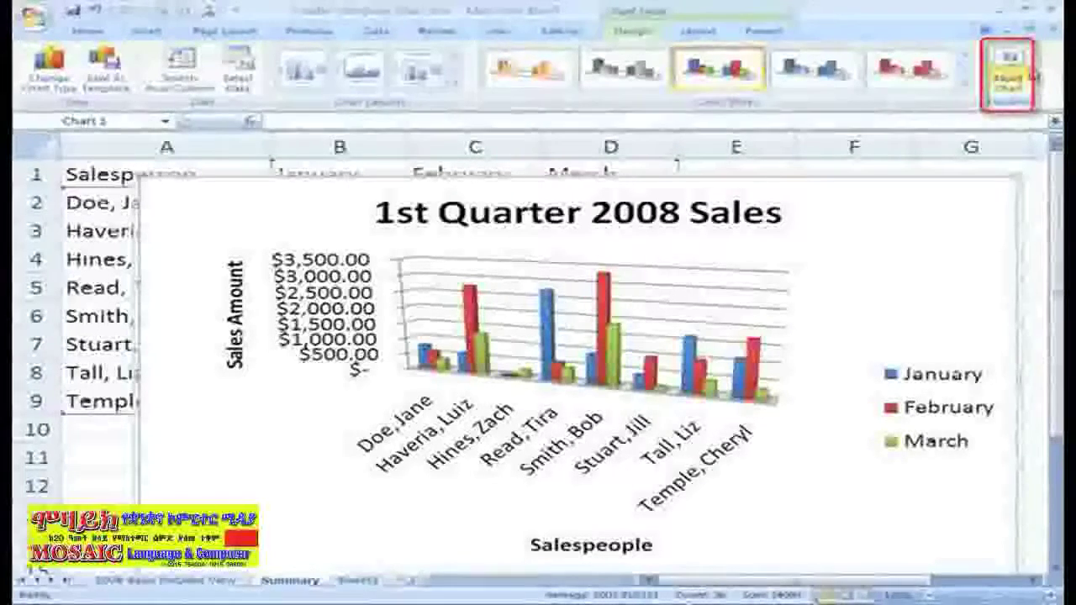
left_click(1033, 74)
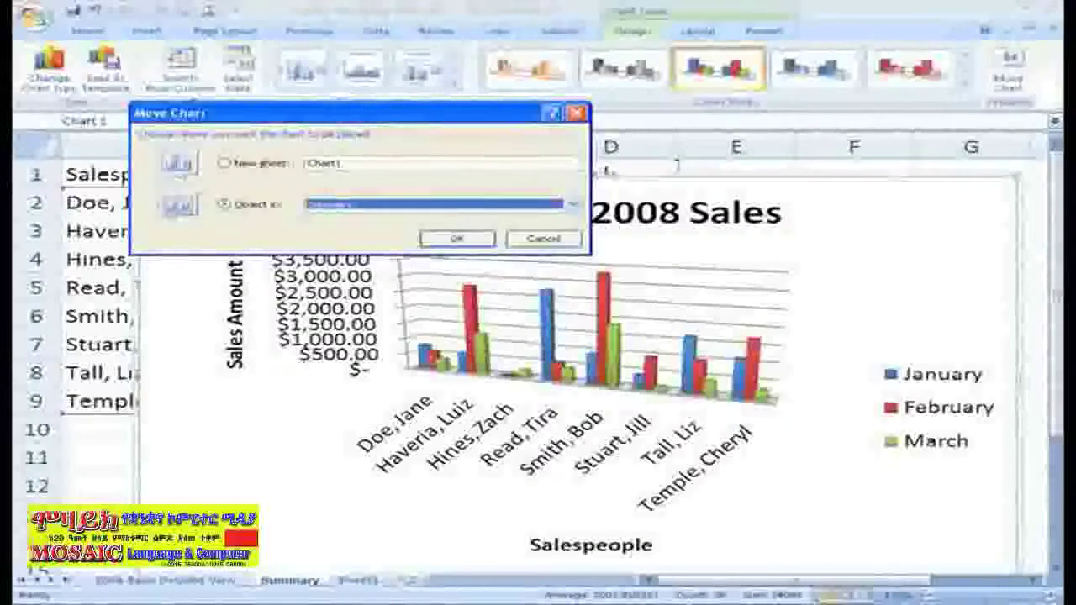
left_click(264, 166)
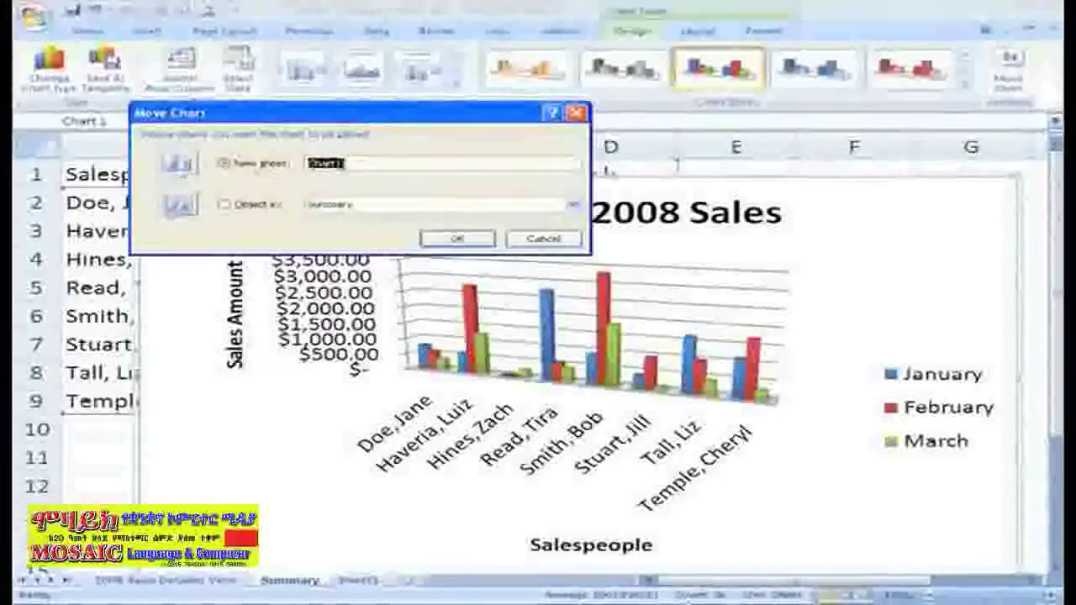
type("2008")
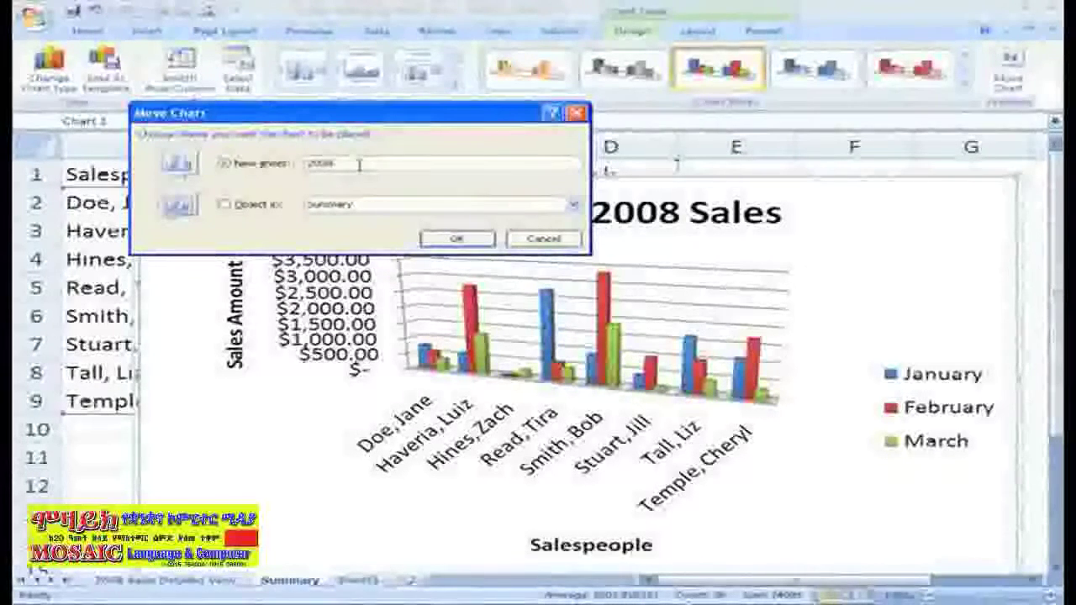
type(" Sales")
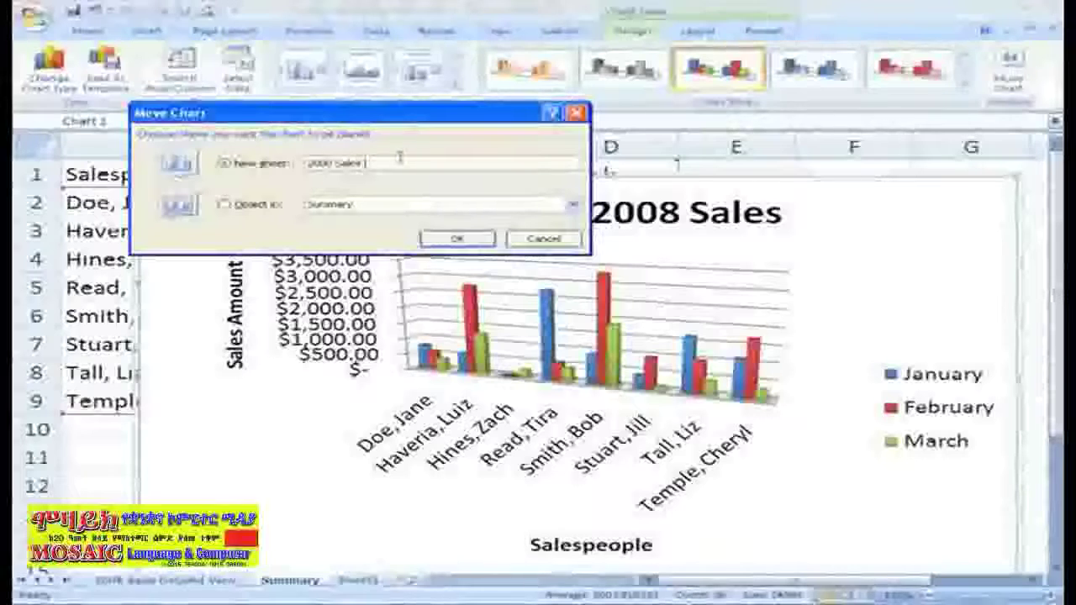
type(" Charts")
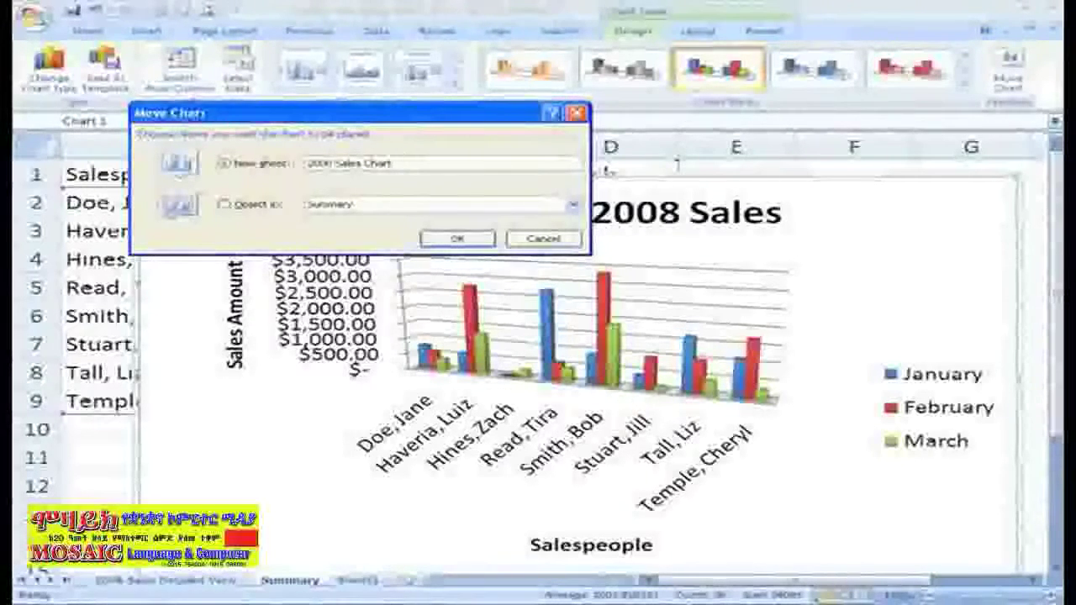
left_click(457, 239)
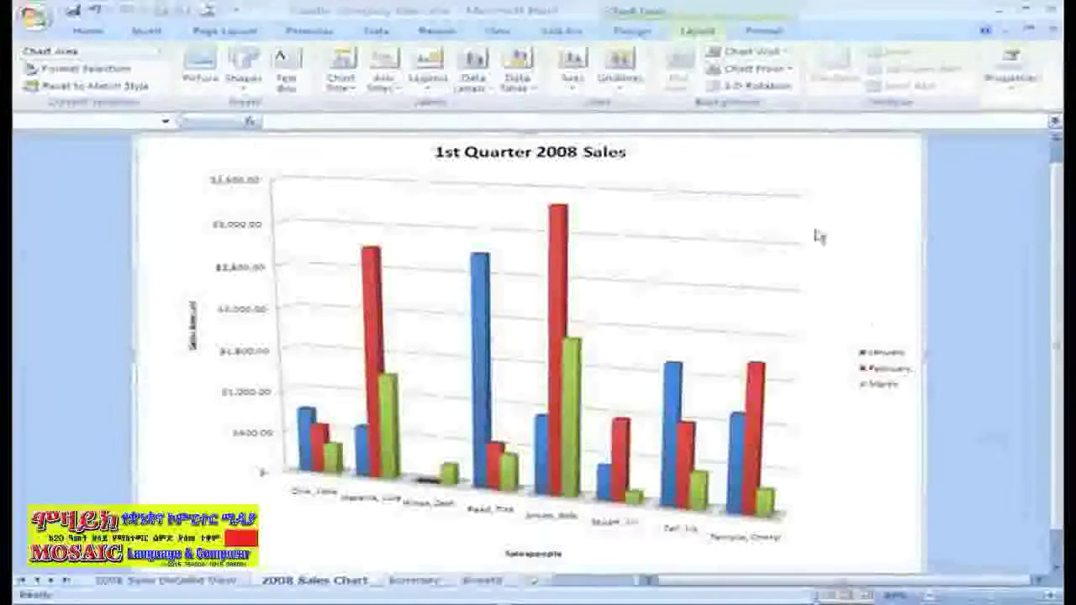
Step: Show the shape and text formatting options for the chart area
left_click(761, 32)
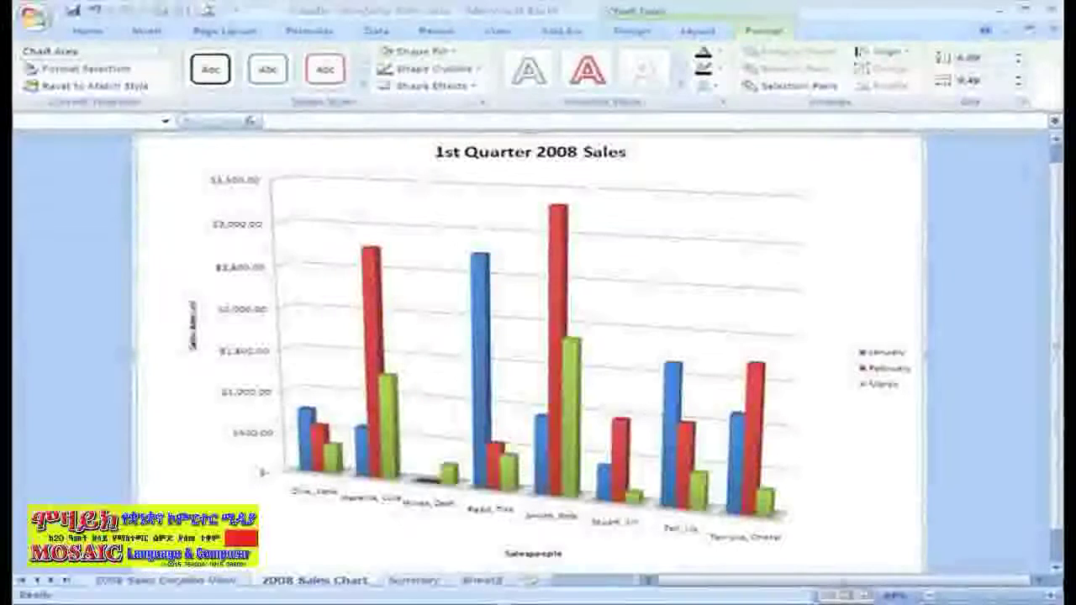